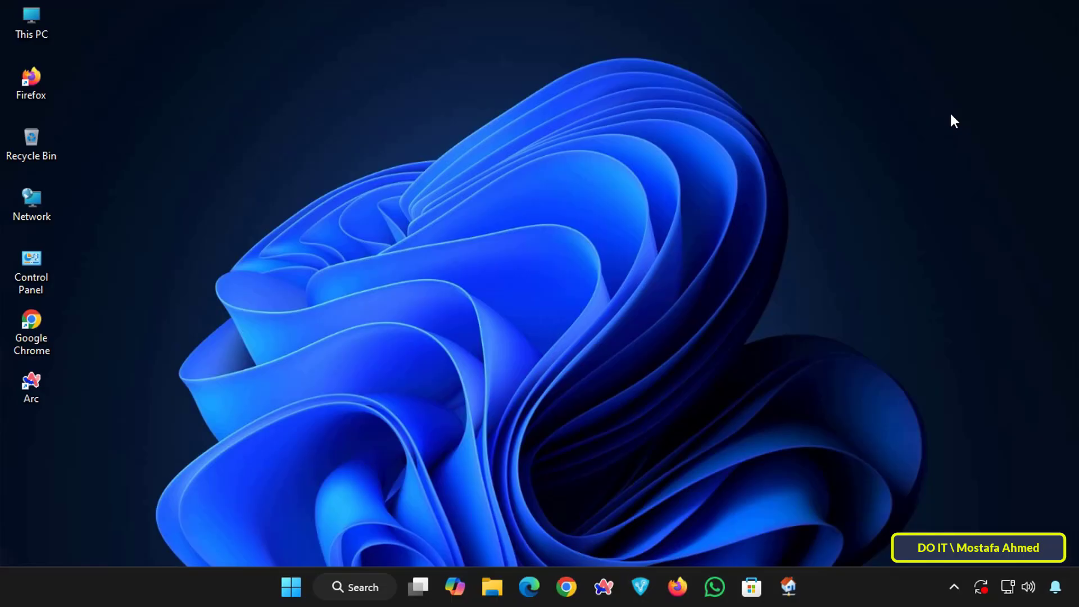
- Bring up the Run dialog with Win+R to enter eventvwr.msc
key(super+r)
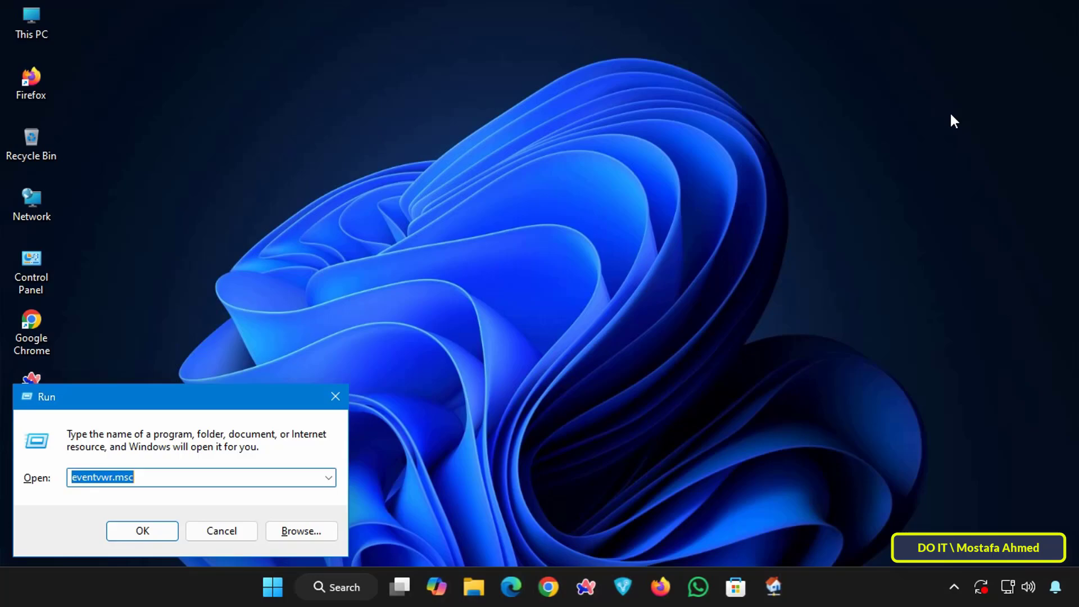
text(ev)
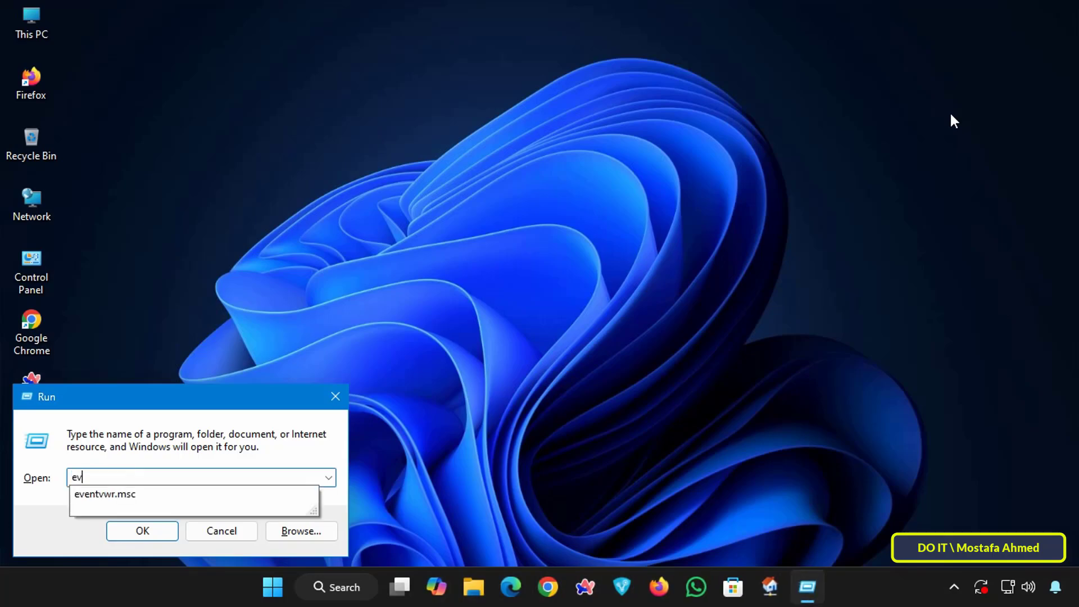
text(ent)
text(vwr)
text(.msc)
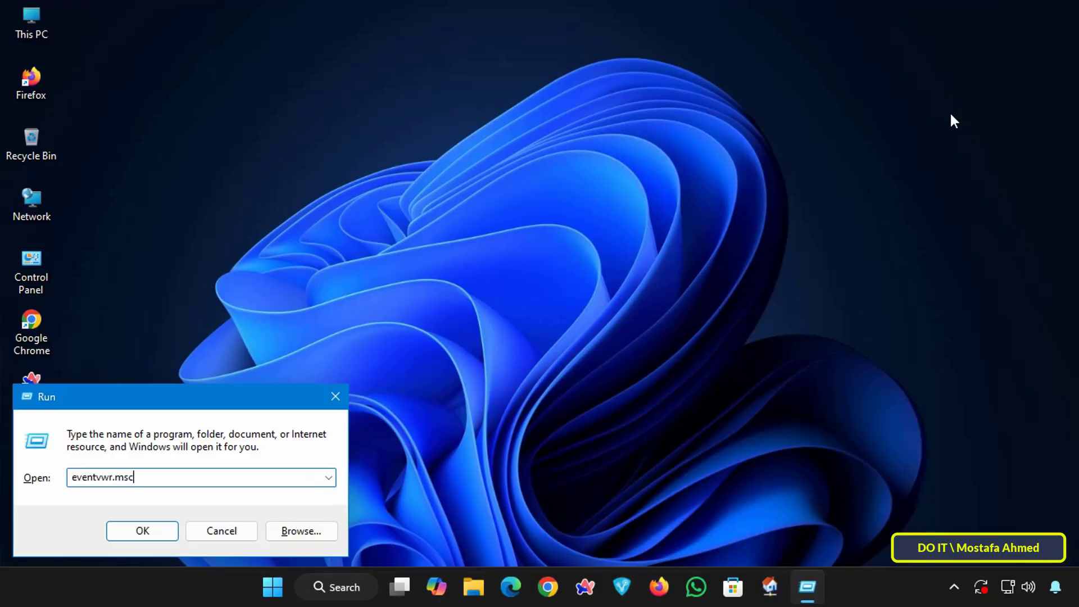
- Launch eventvwr.msc and expand Windows Logs in the console tree
click(135, 538)
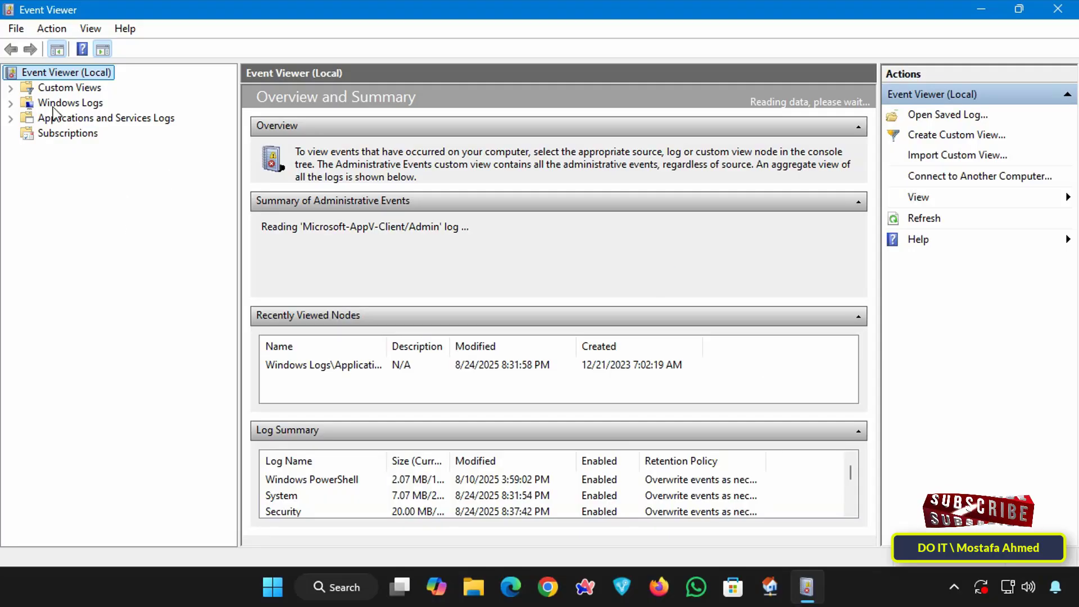
click(72, 105)
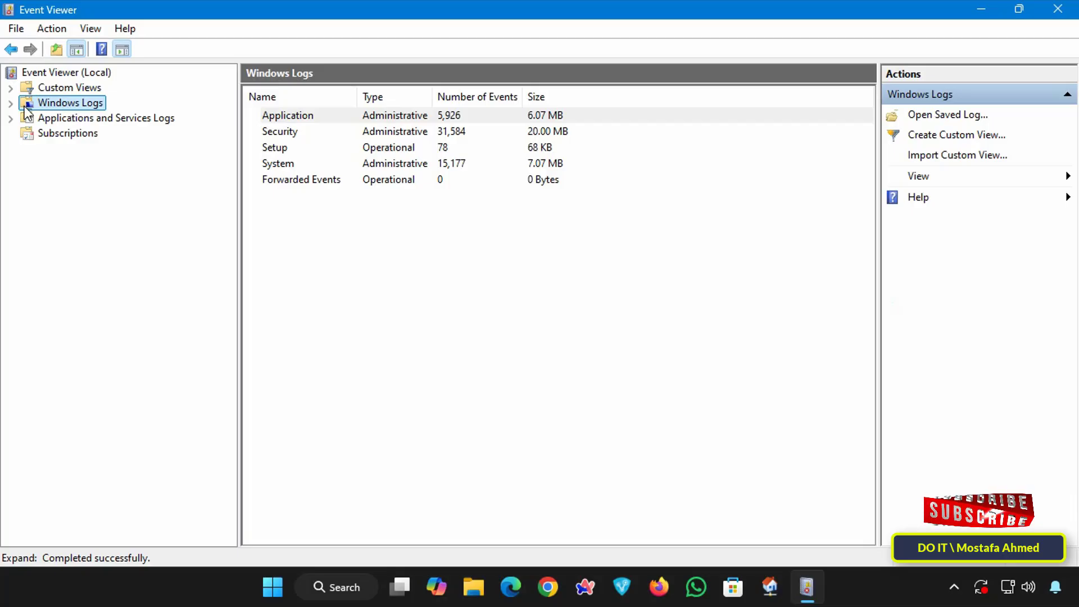
click(10, 104)
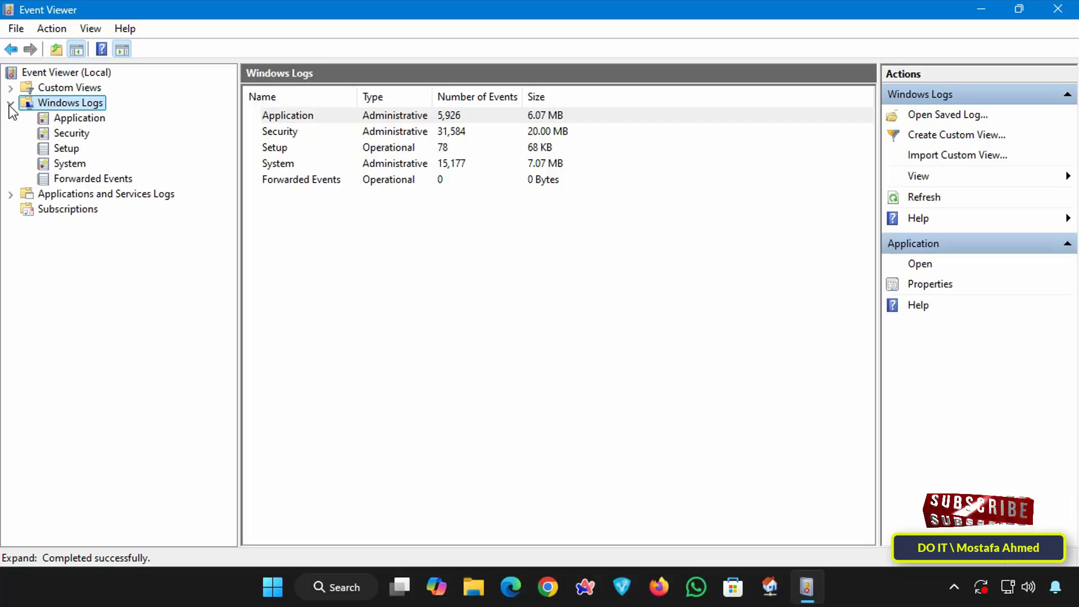
- Open the Application log and inspect the edgeupdate, 16394 and 903 events
click(78, 120)
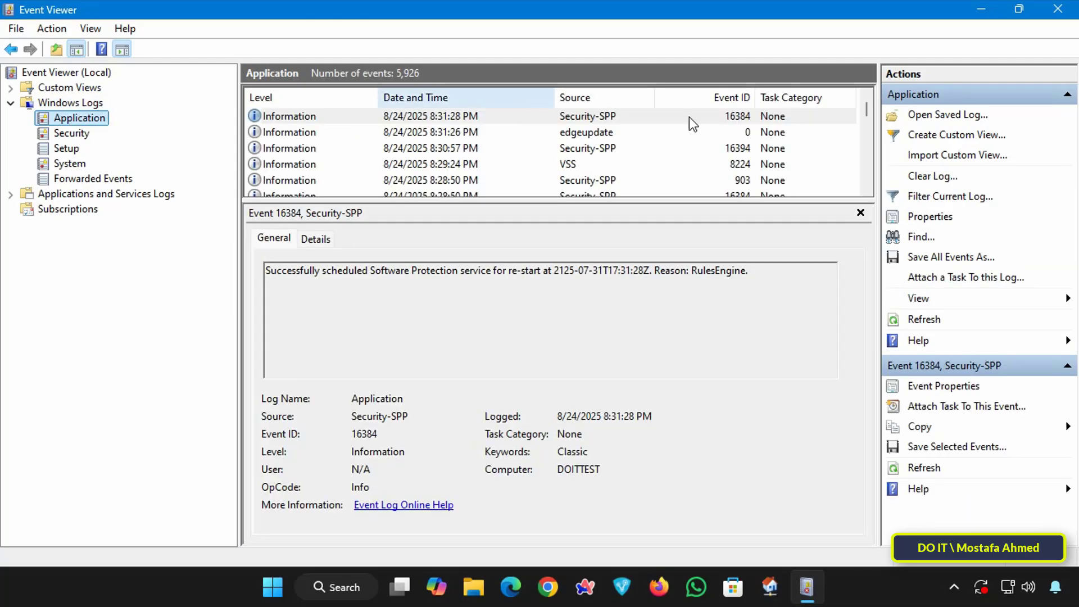
click(743, 118)
click(743, 148)
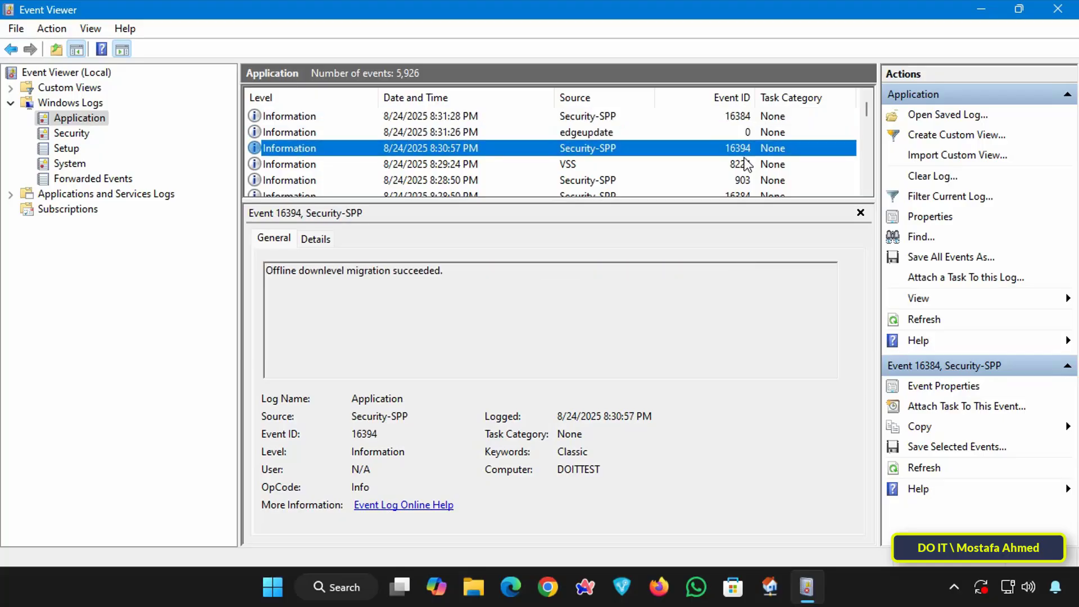
click(745, 165)
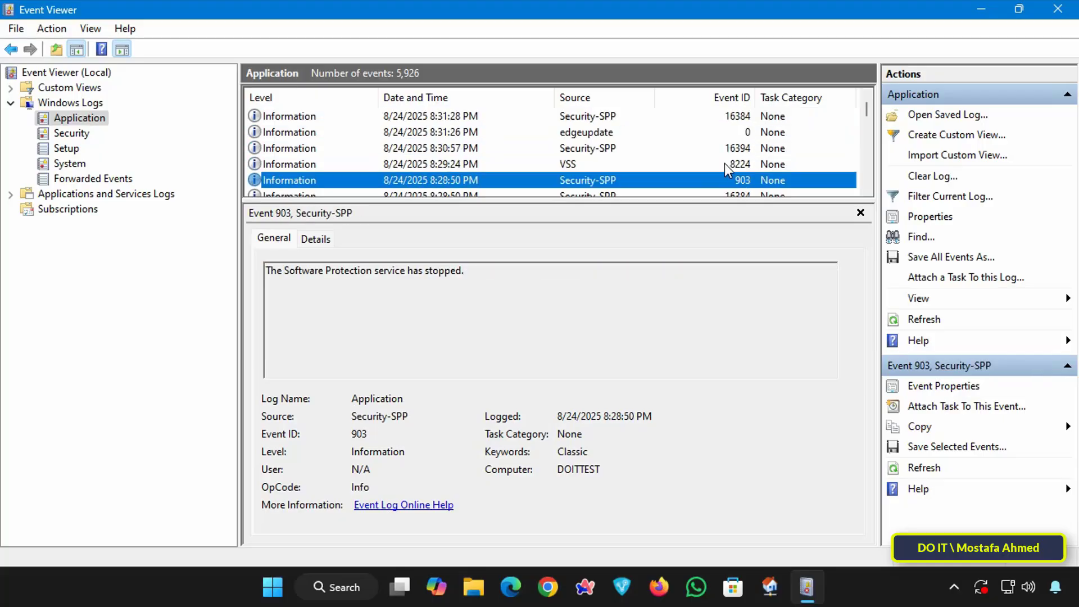
scroll(724, 163, down, 2)
scroll(724, 162, down, 3)
scroll(725, 162, down, 5)
scroll(724, 163, down, 3)
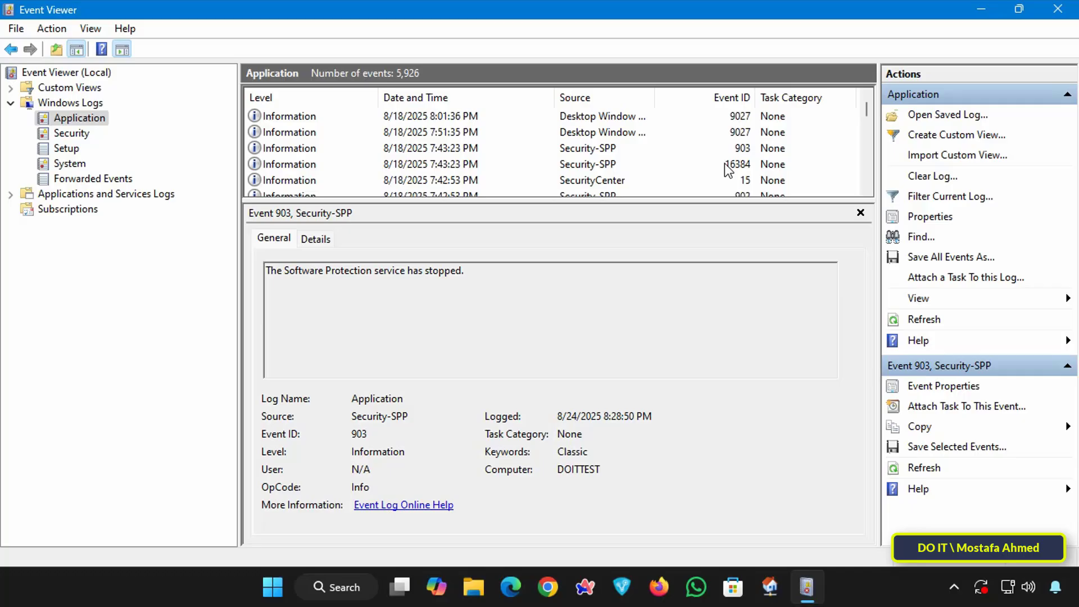
scroll(723, 162, down, 3)
scroll(724, 162, down, 3)
scroll(724, 163, down, 3)
scroll(724, 163, down, 3)
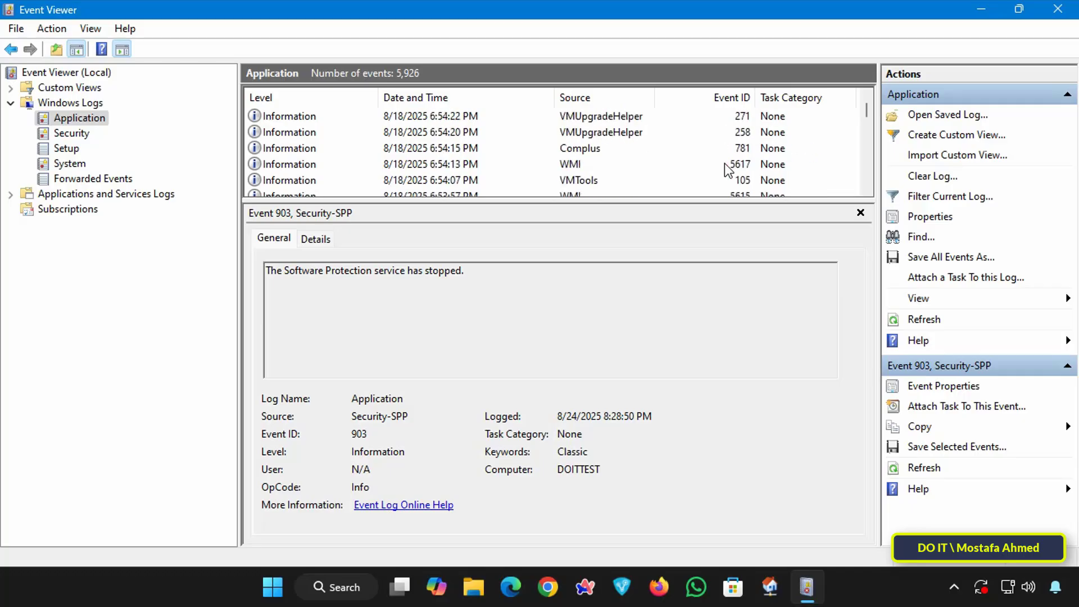
scroll(725, 163, down, 3)
scroll(725, 163, down, 3)
scroll(724, 163, down, 3)
scroll(725, 167, down, 3)
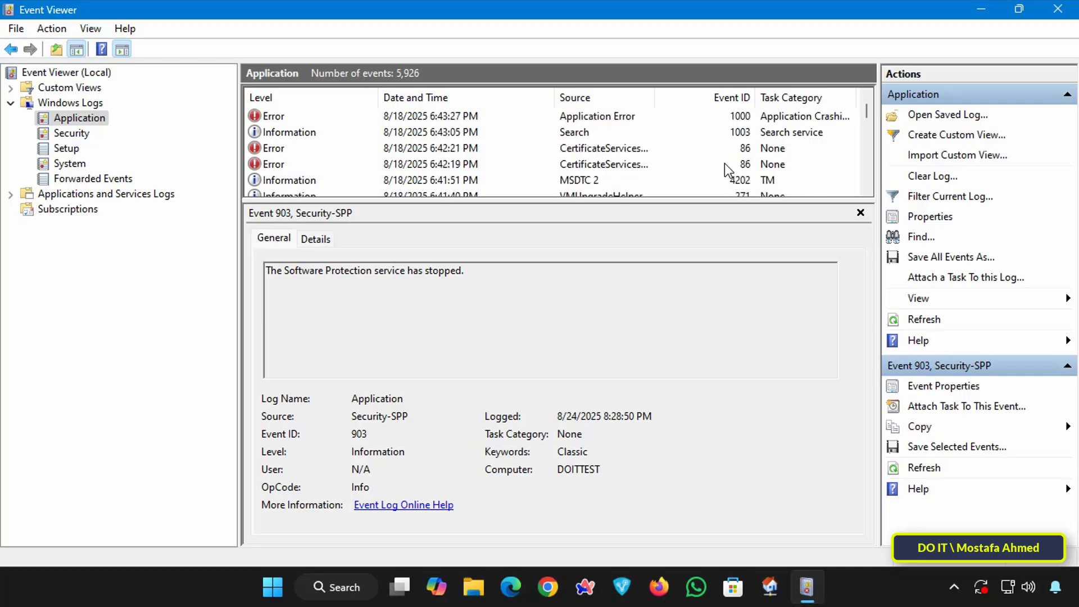
scroll(724, 168, down, 3)
scroll(724, 167, down, 3)
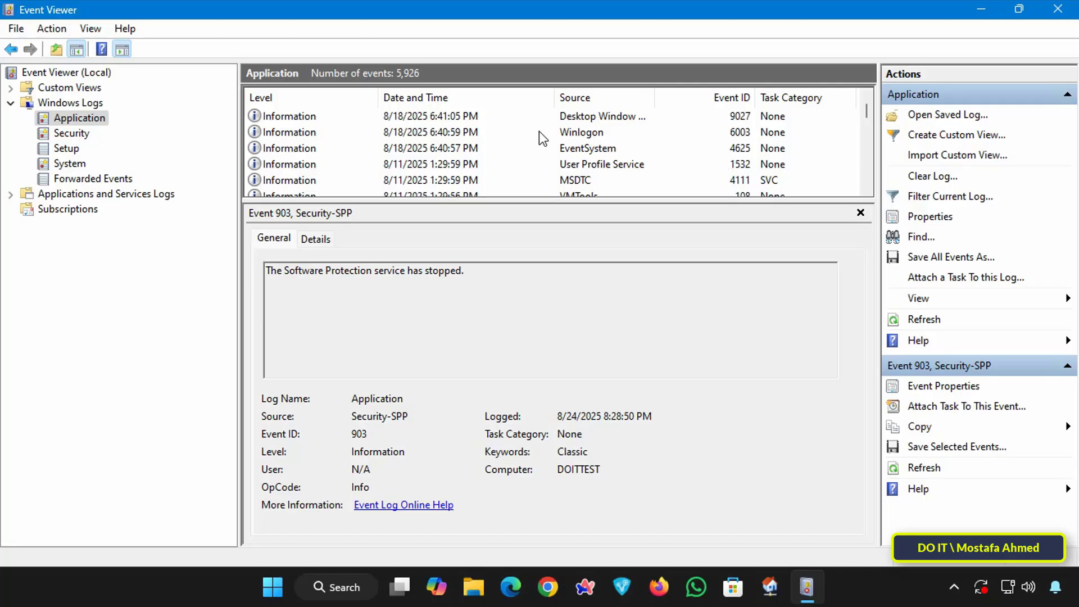
- Open Filter Current Log, keep Logged as Any time, and select the Event IDs box
click(952, 200)
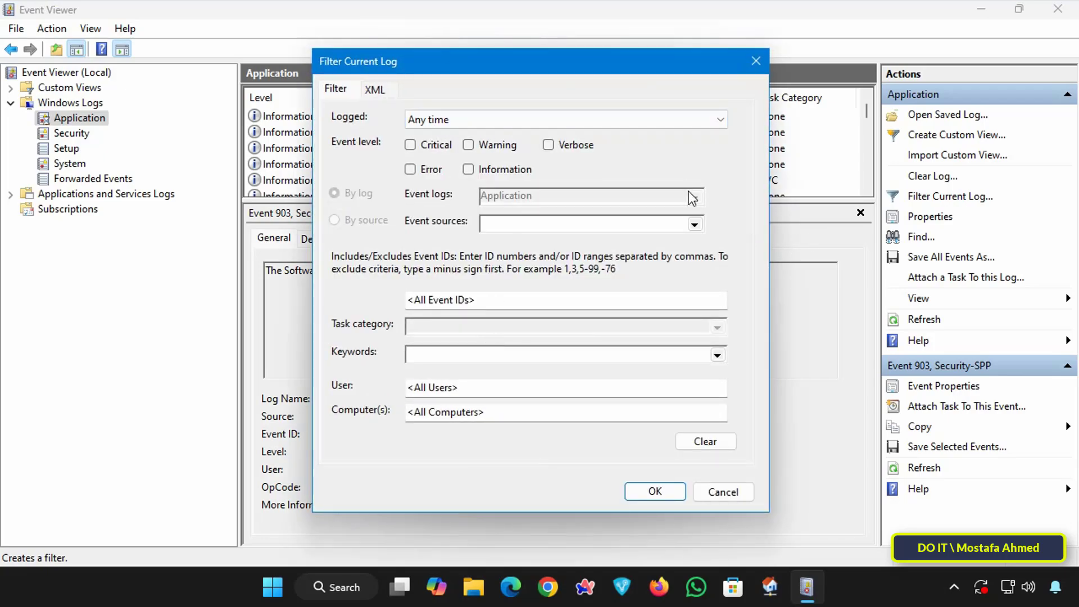
click(720, 117)
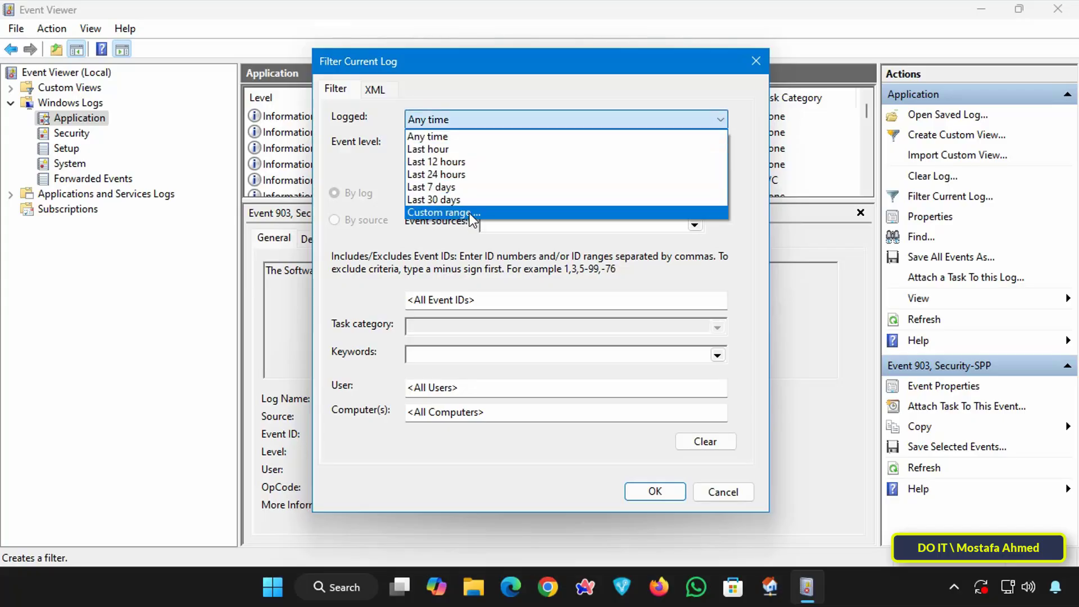
click(512, 90)
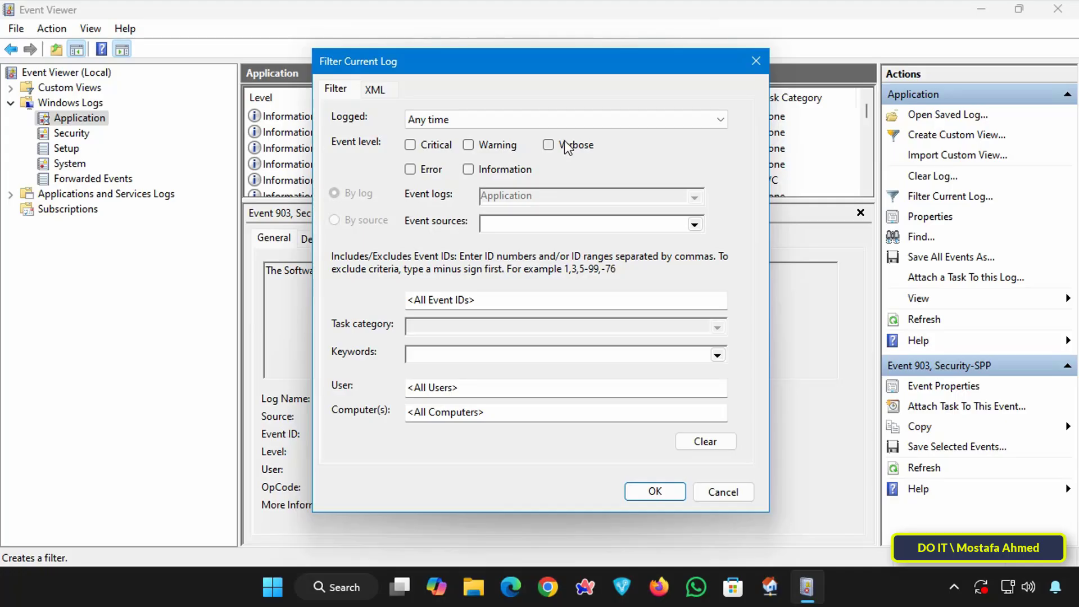
click(491, 299)
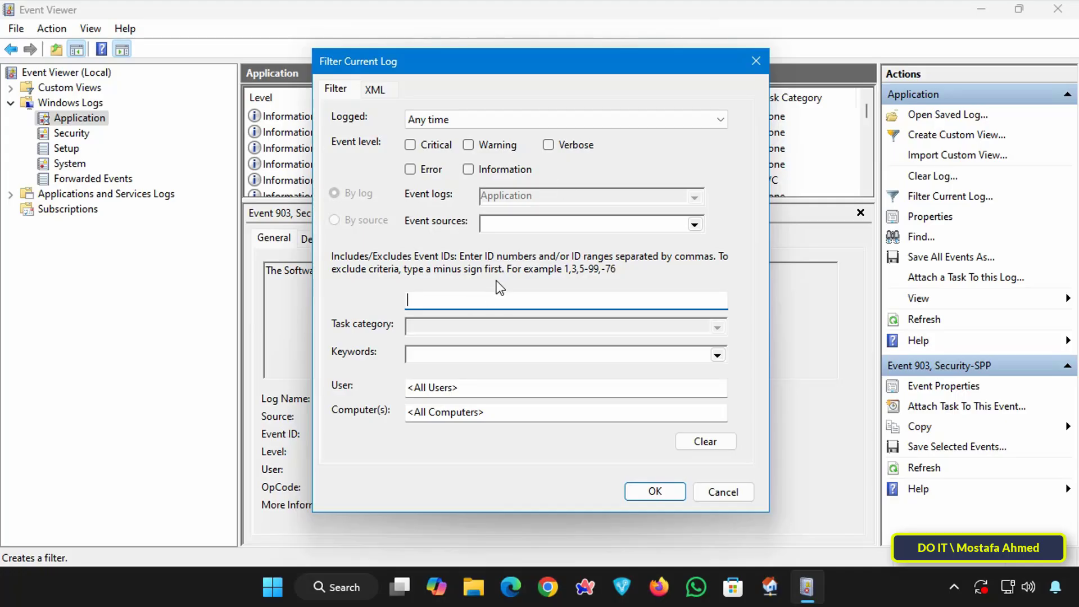
text(1,70)
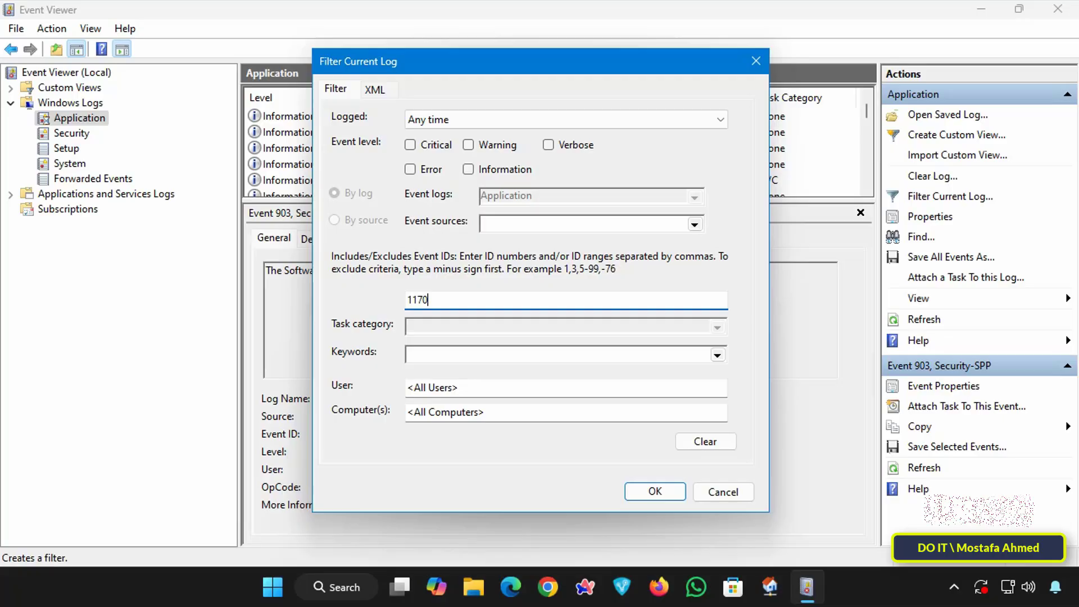
text(7)
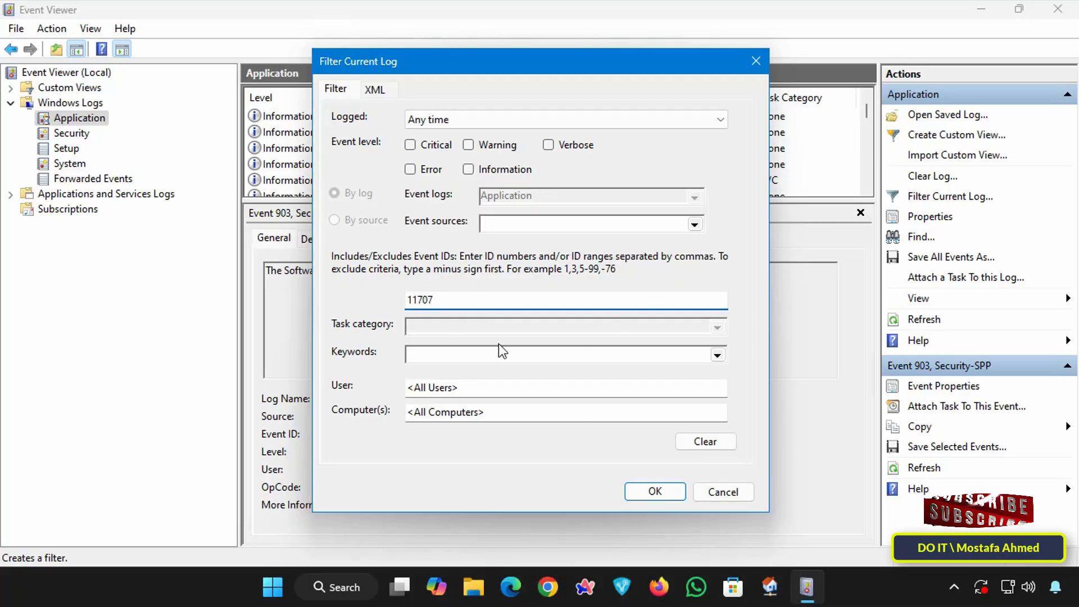
- Apply the 11707 filter and review the MsiInstaller installation events, including Advanced IP Scanner's
click(642, 492)
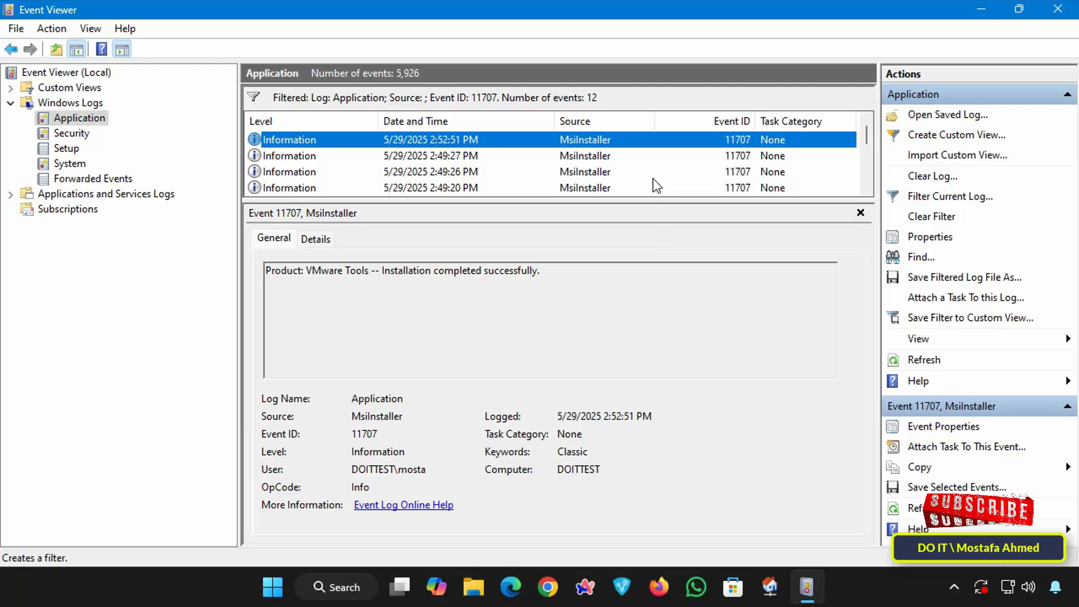
scroll(651, 181, down, 1)
scroll(652, 181, down, 1)
scroll(655, 186, down, 1)
scroll(656, 186, up, 2)
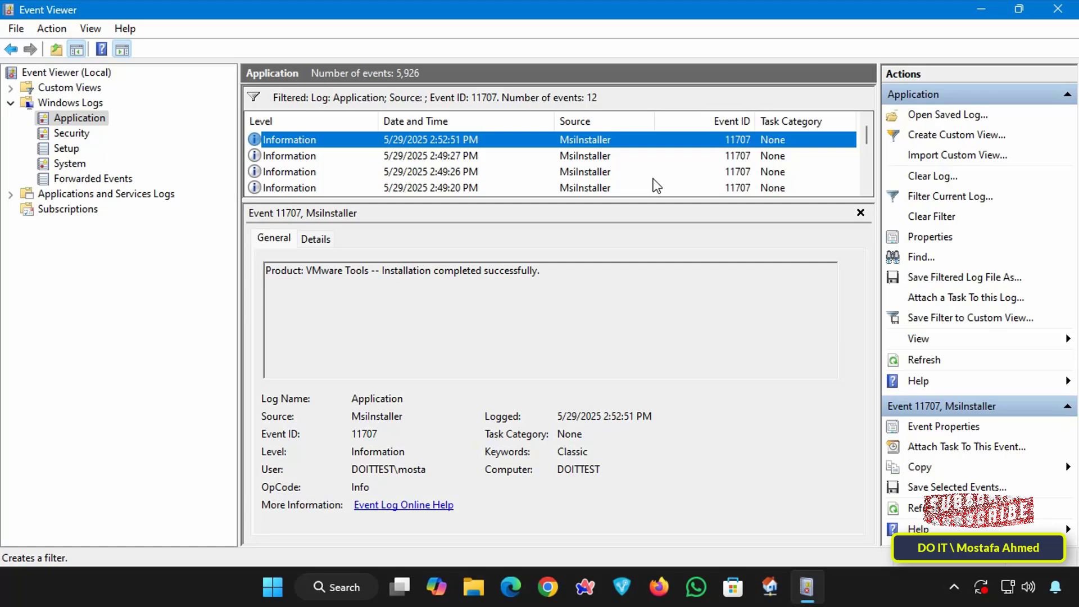
click(383, 154)
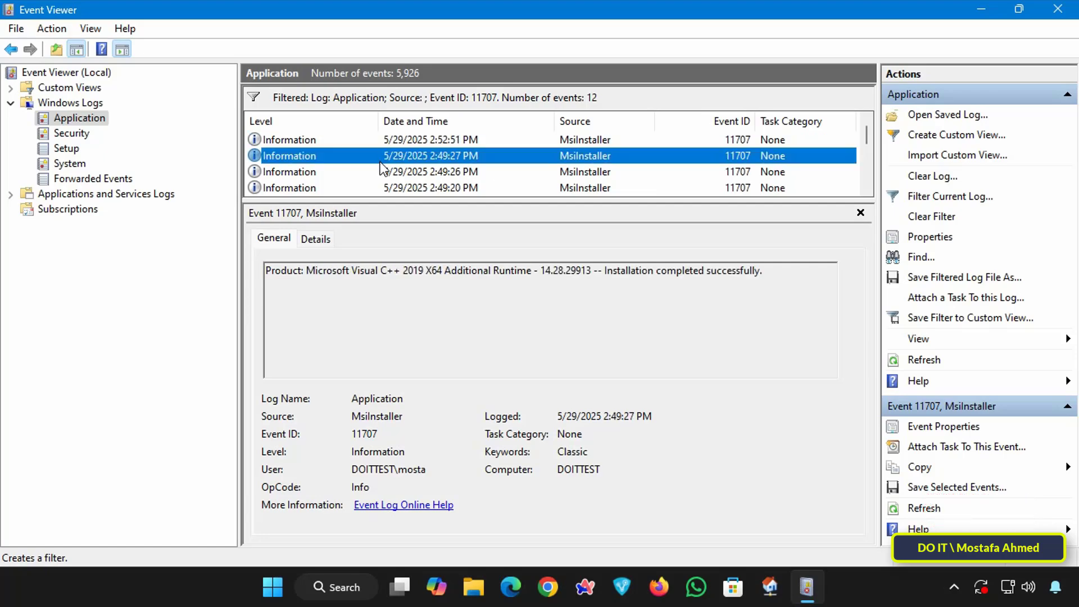
click(381, 172)
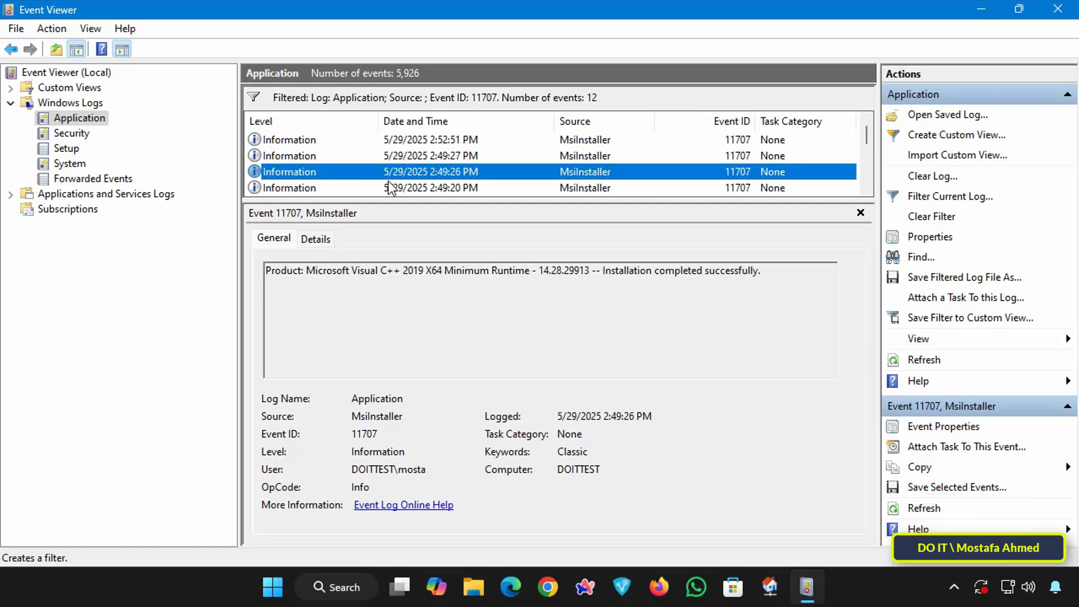
click(390, 184)
scroll(390, 185, down, 1)
click(405, 154)
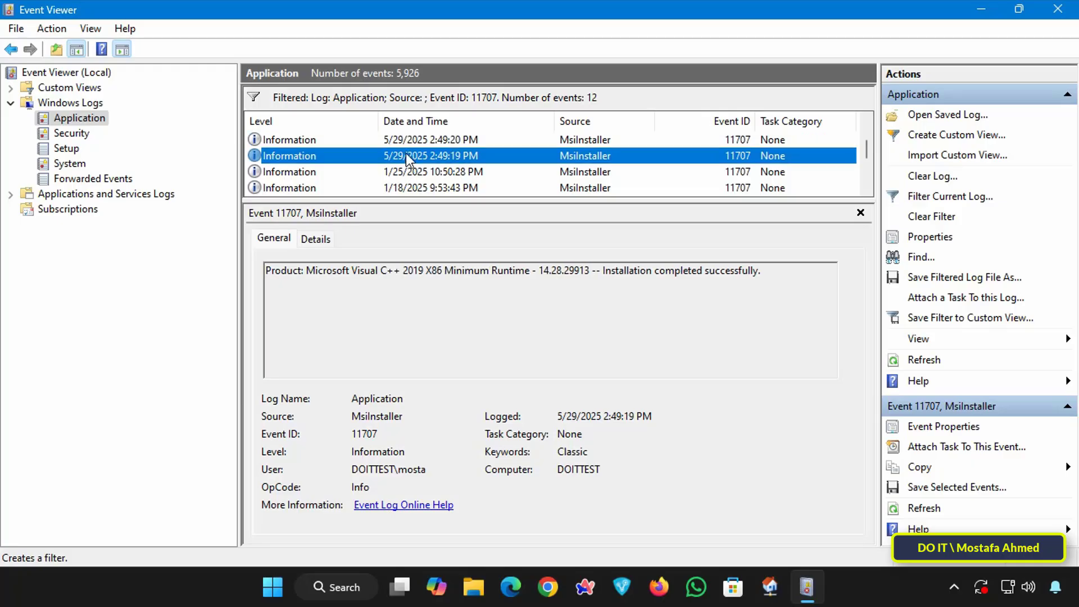
click(410, 172)
click(410, 189)
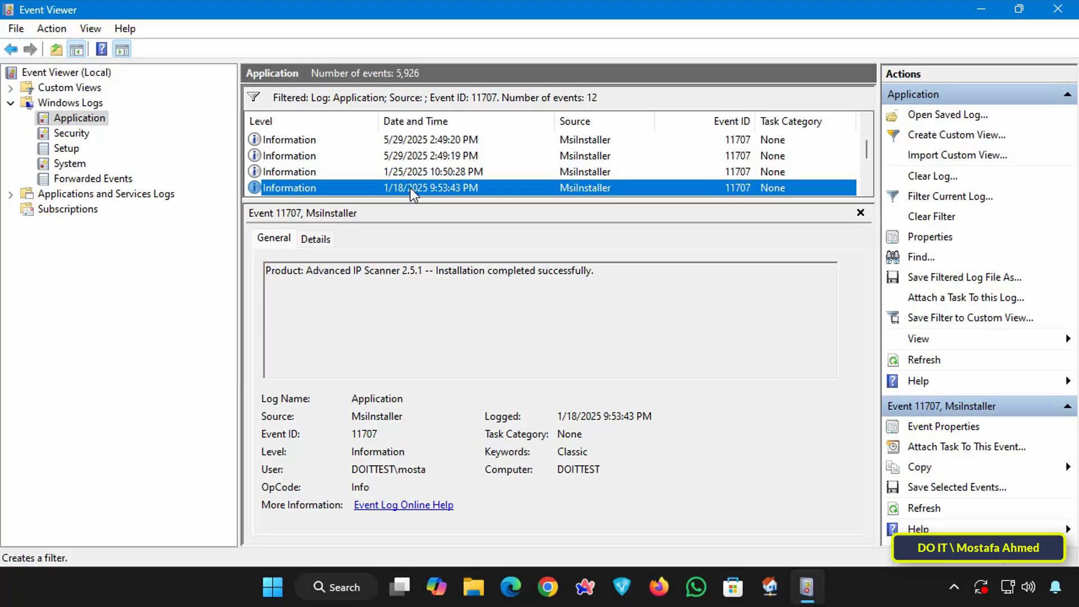
- Open the Advanced IP Scanner installation event's properties and highlight its product name
double_click(411, 188)
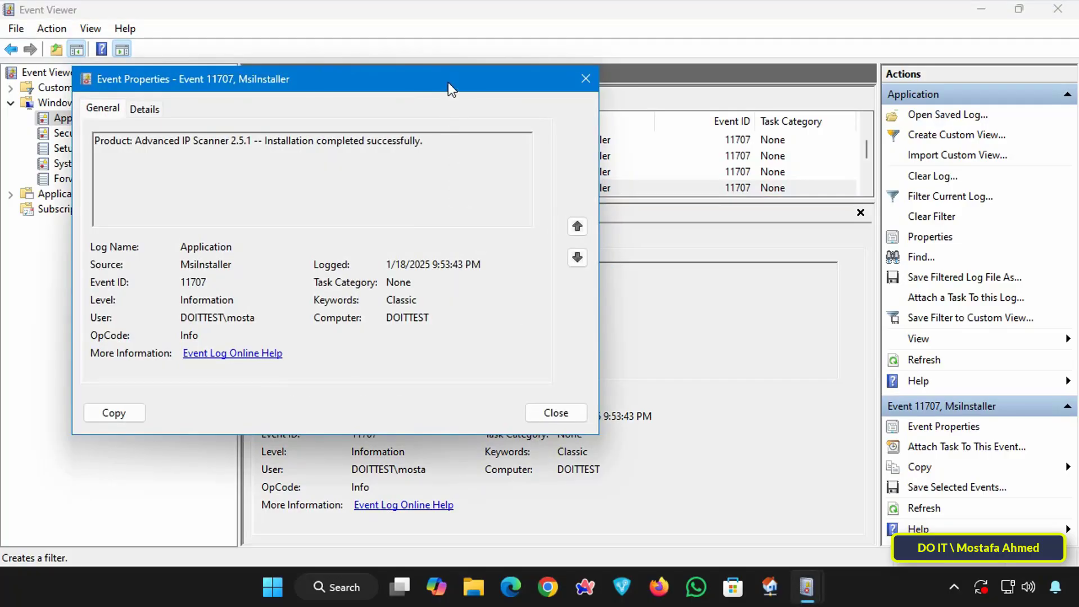
drag(448, 82, 659, 33)
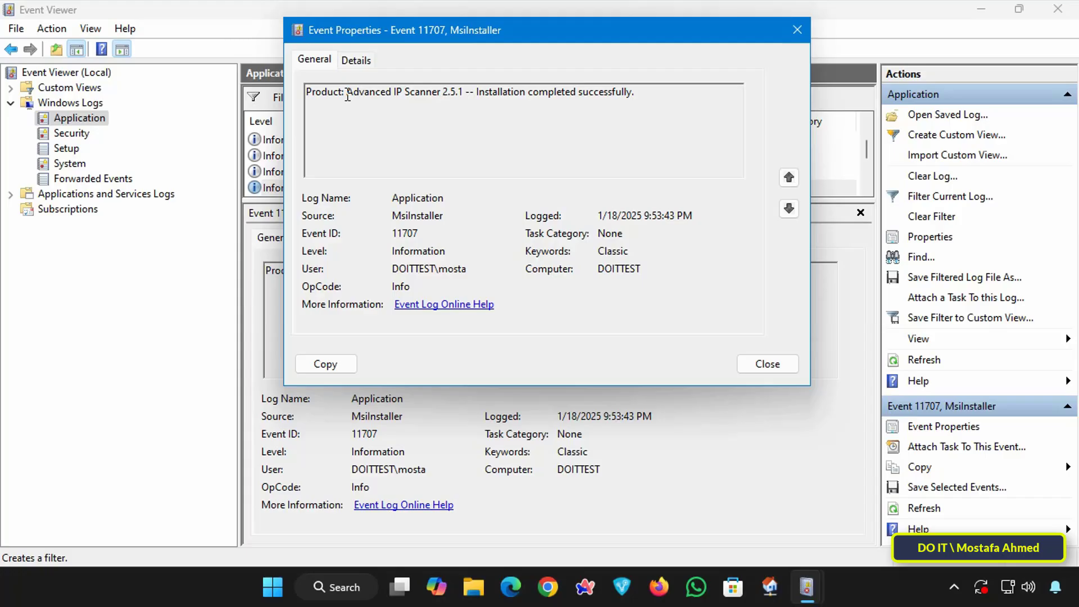
double_click(327, 93)
double_click(366, 93)
click(415, 197)
- Highlight the event's user value and its logged date and time
double_click(413, 268)
double_click(450, 269)
click(478, 270)
drag(477, 270, 390, 269)
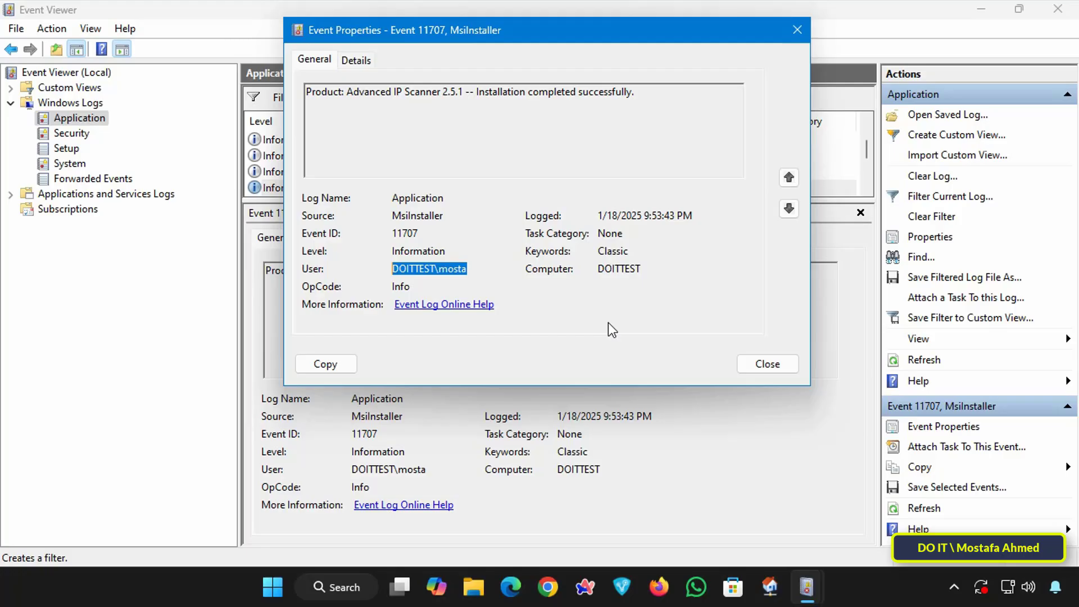
drag(597, 216, 695, 216)
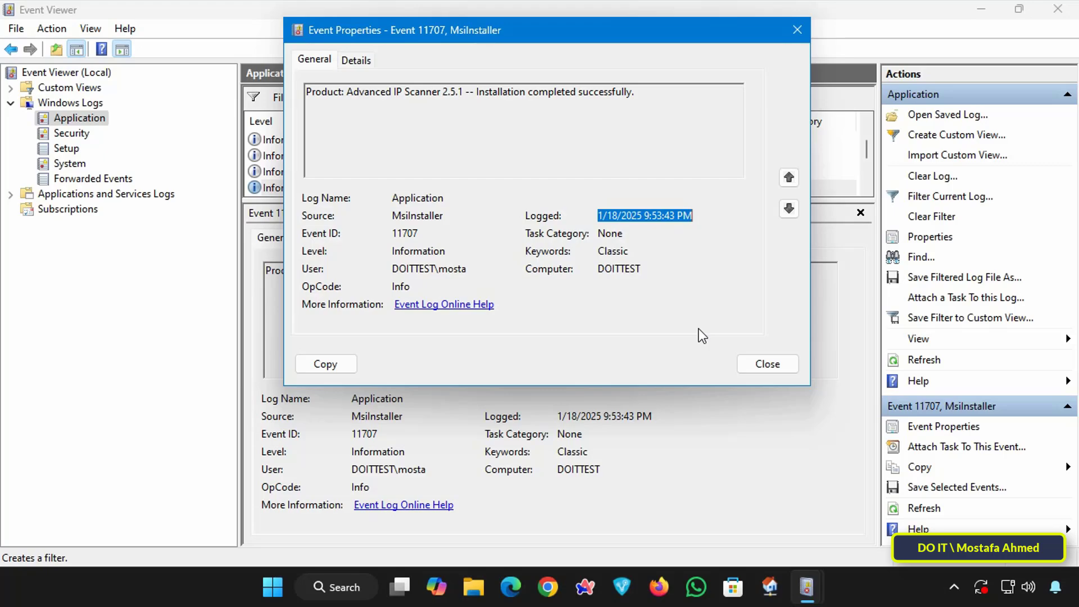
- Inspect the 1/25/2025 PuTTY 0.82 installation event's product, user and date, then close it
click(797, 30)
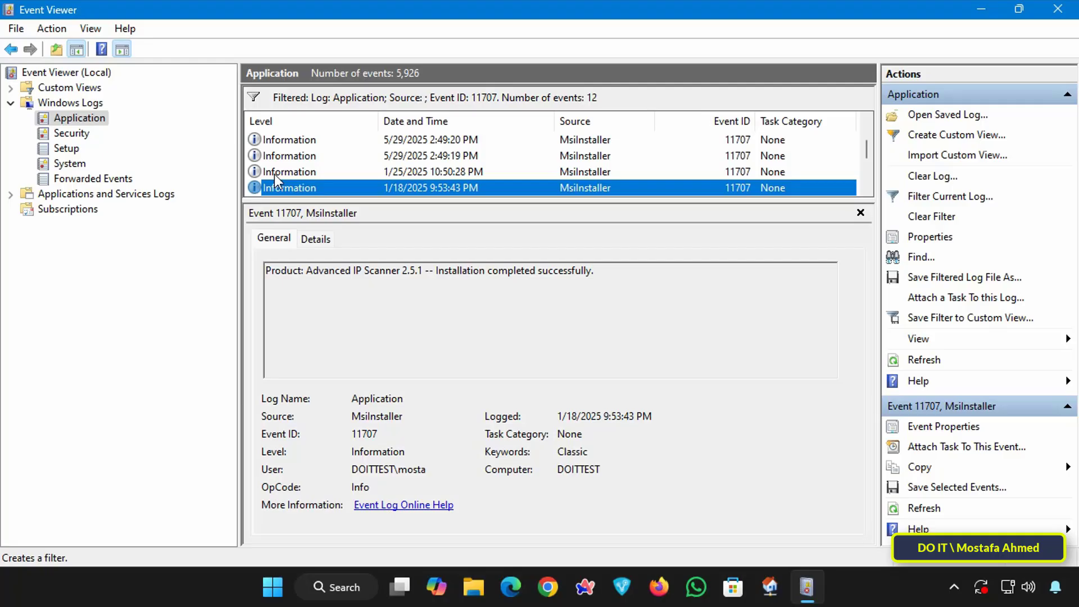
double_click(273, 172)
drag(293, 105, 440, 47)
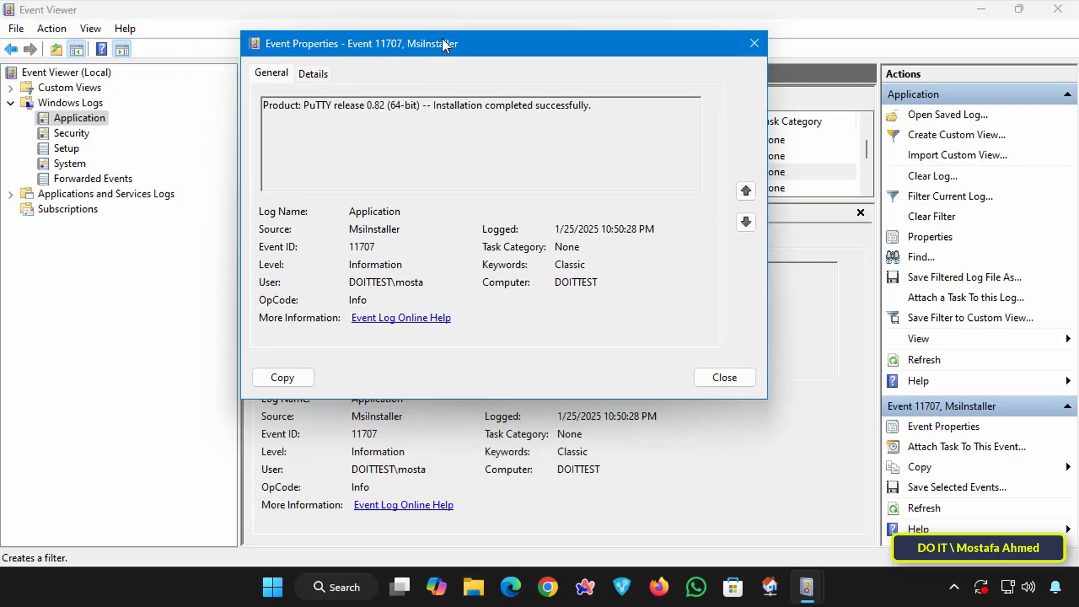
mouse_move(304, 105)
mouse_down()
mouse_move(395, 108)
mouse_move(498, 196)
mouse_up()
drag(391, 283, 424, 282)
mouse_move(554, 228)
mouse_down()
mouse_move(645, 229)
mouse_move(550, 231)
mouse_up()
click(631, 228)
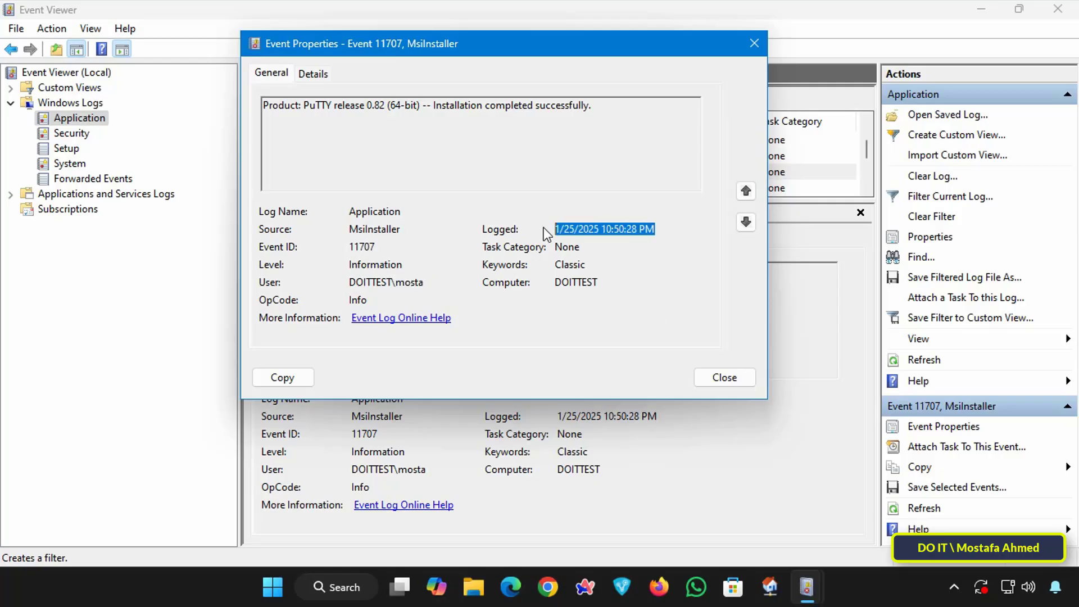
click(745, 383)
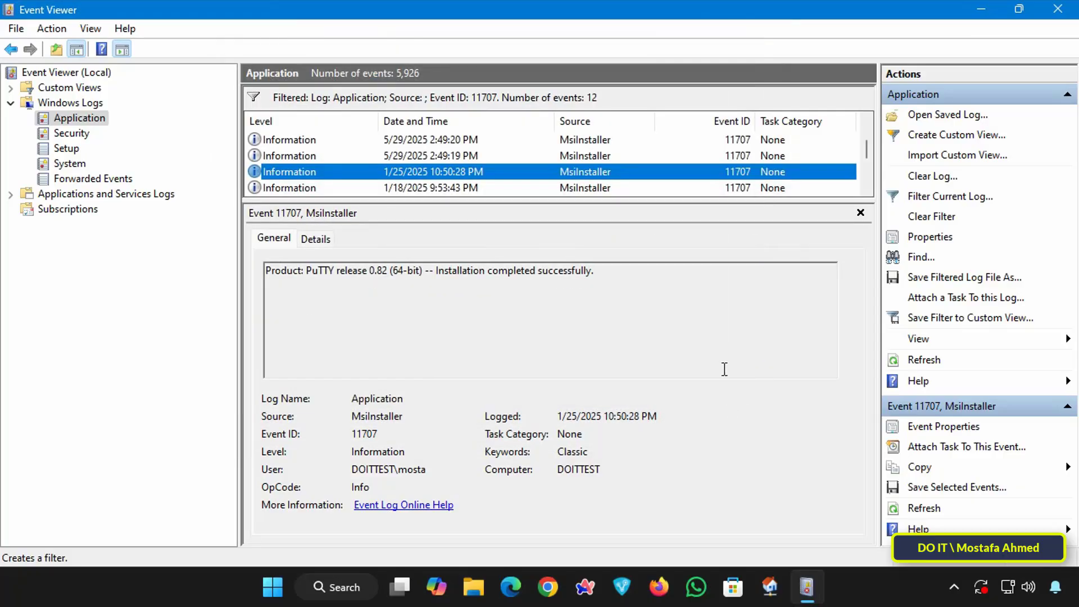
- Change the Application log filter's Event ID from 11707 to 11724 and apply it
click(948, 199)
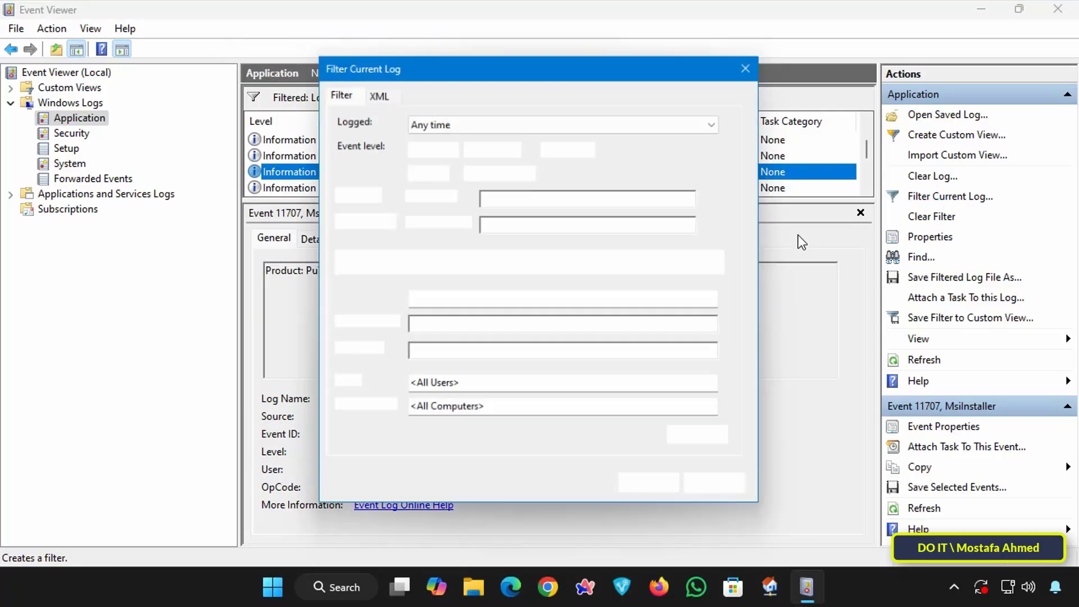
drag(453, 299, 393, 293)
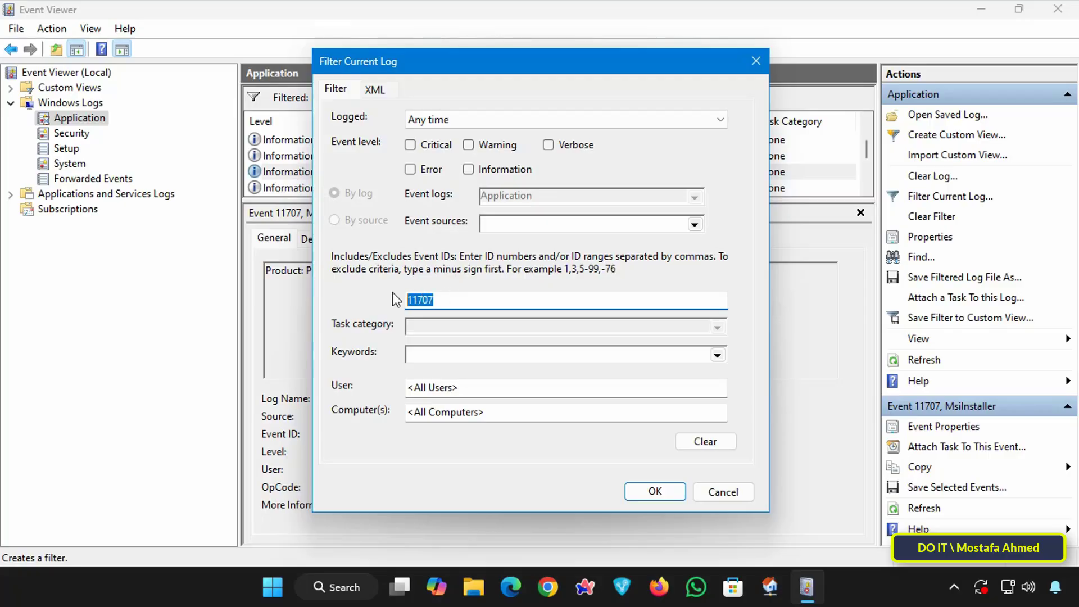
key(BackSpace)
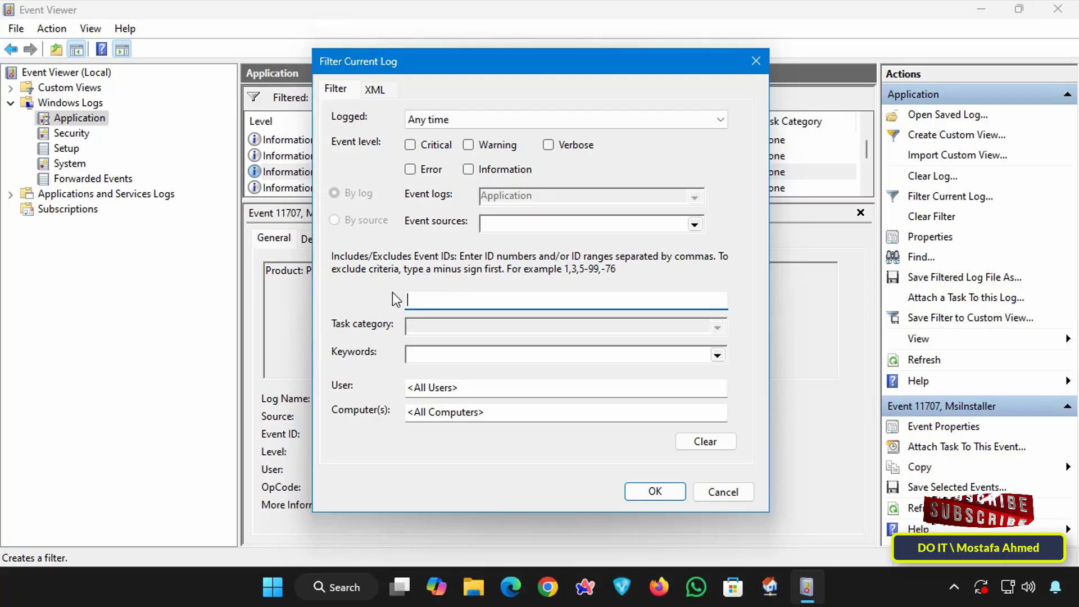
text(11724)
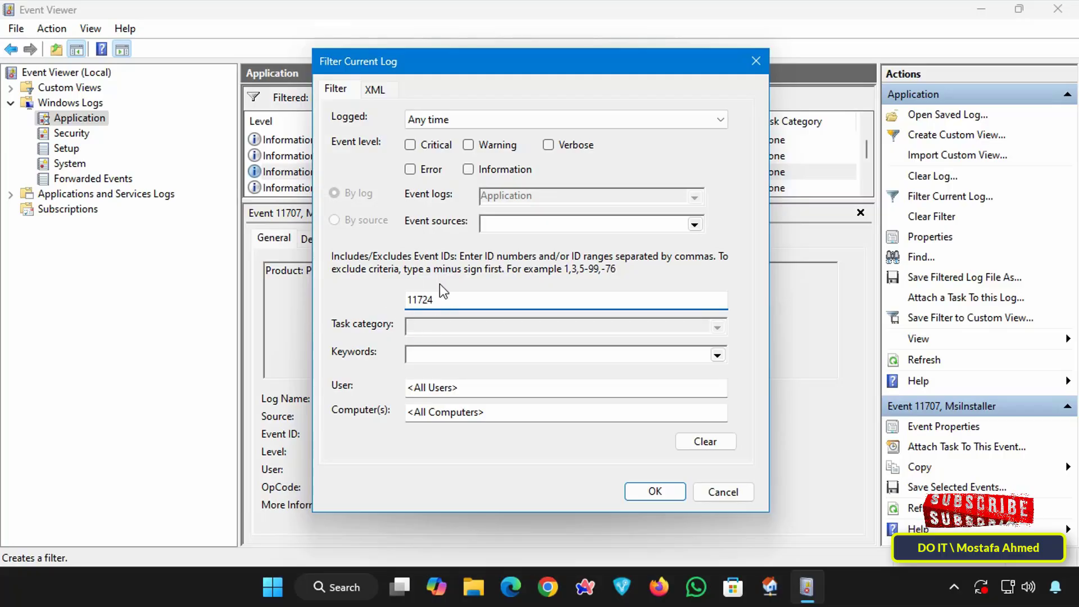
click(654, 492)
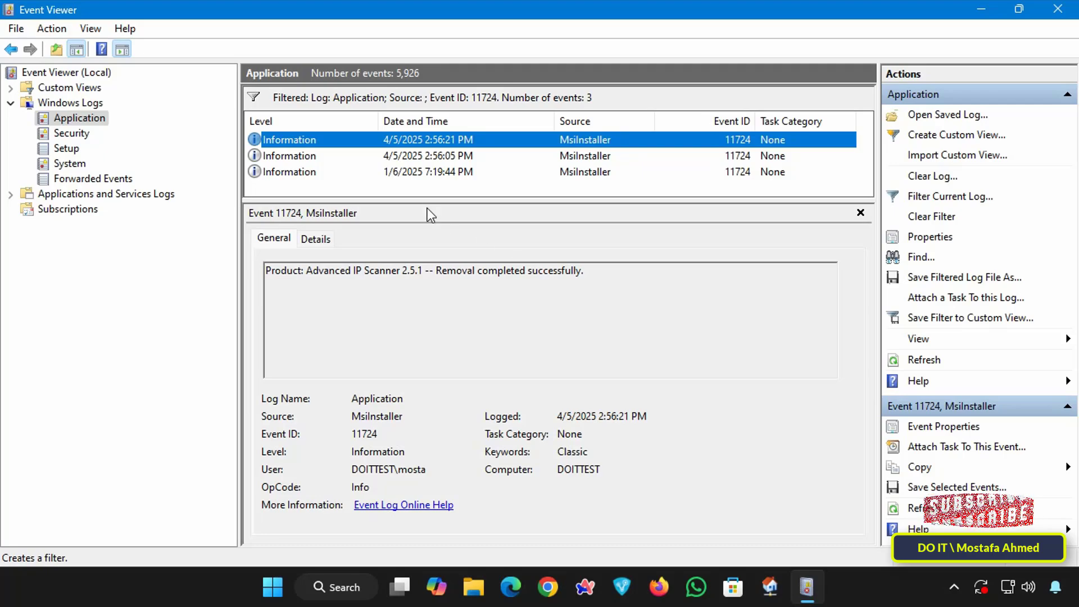
double_click(421, 144)
drag(404, 151, 493, 71)
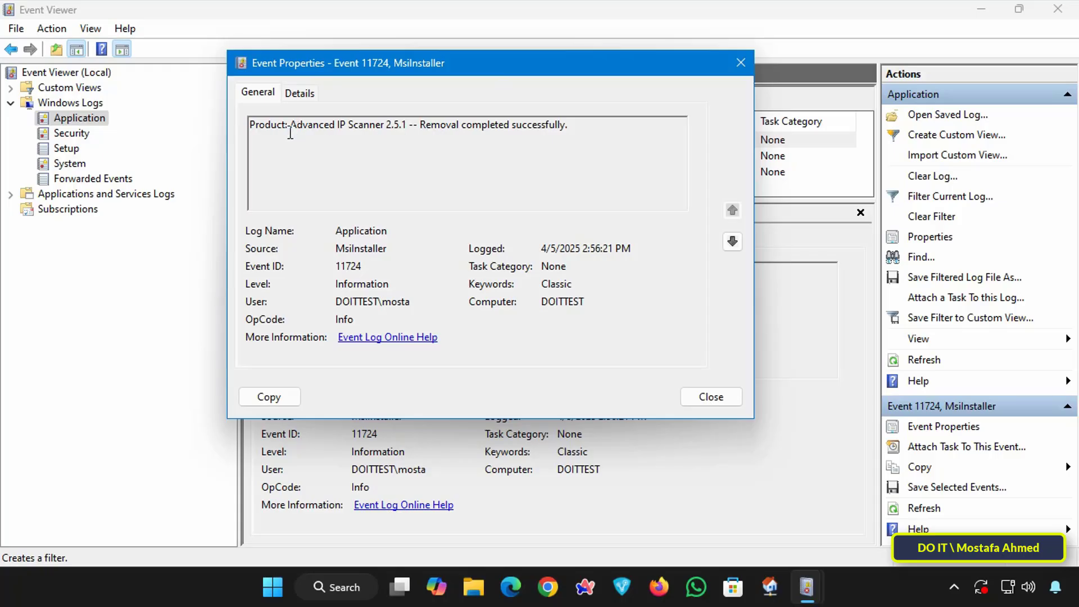
drag(290, 126, 570, 126)
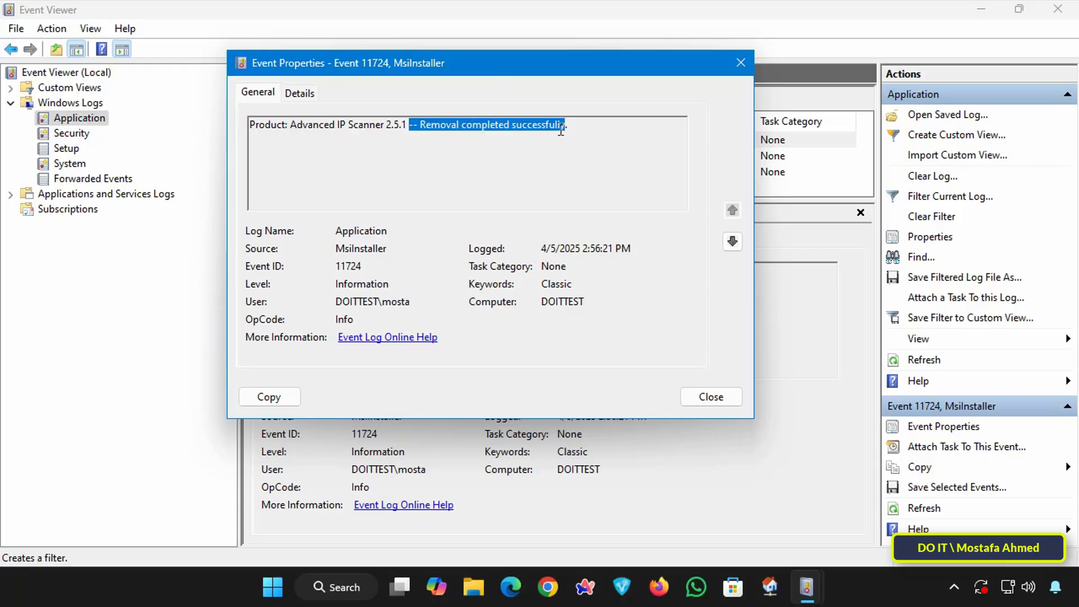
click(380, 296)
drag(425, 301, 320, 306)
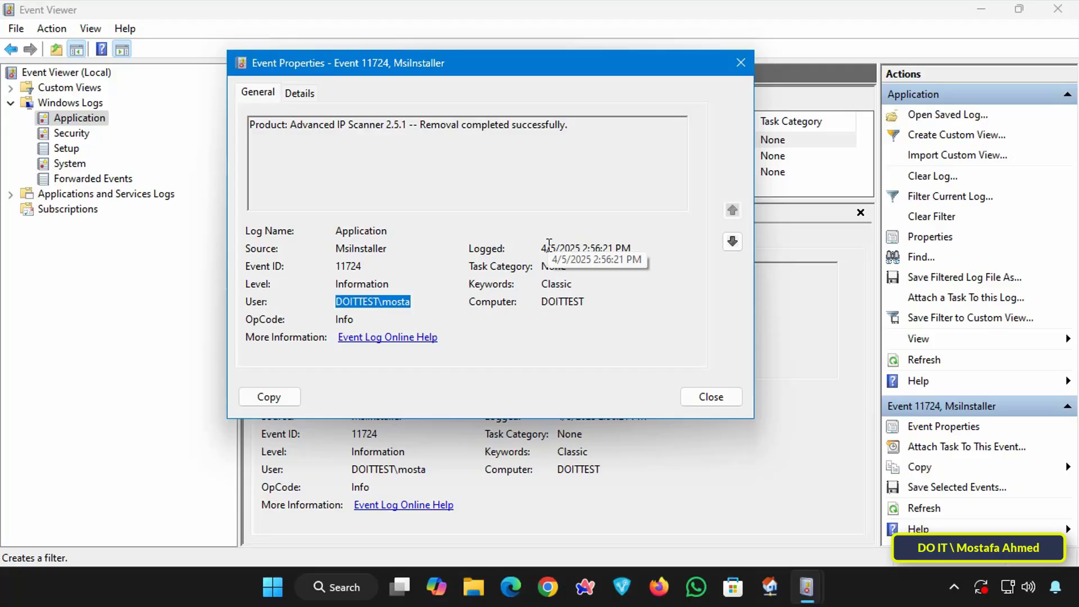
click(599, 247)
double_click(599, 247)
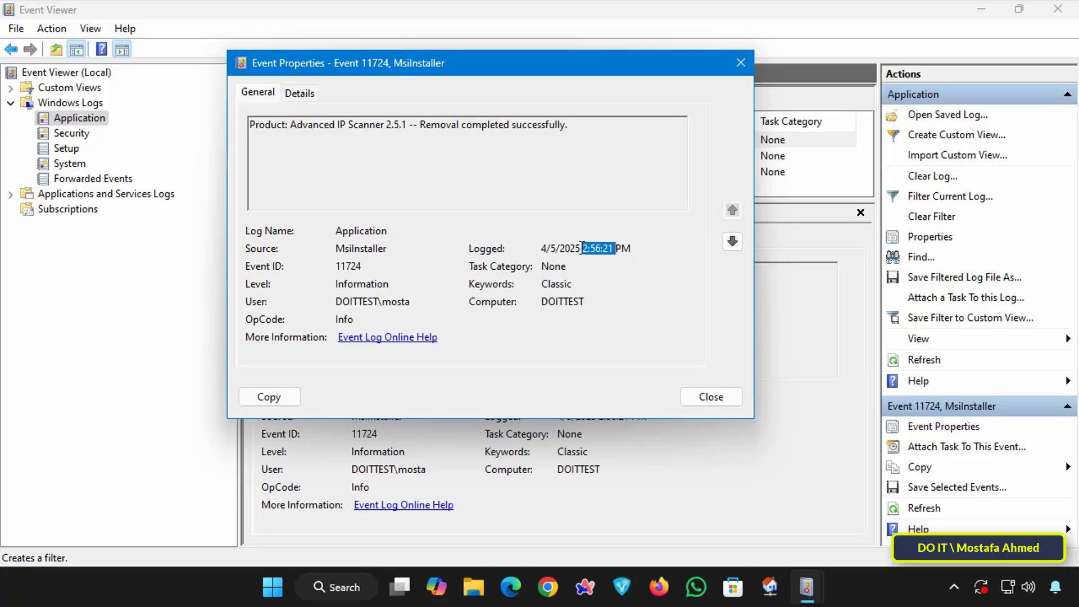
mouse_move(544, 247)
mouse_down()
mouse_move(619, 249)
mouse_move(638, 277)
mouse_up()
- Close the Advanced IP Scanner details and inspect the 4/5/2025 PuTTY removal event
click(715, 396)
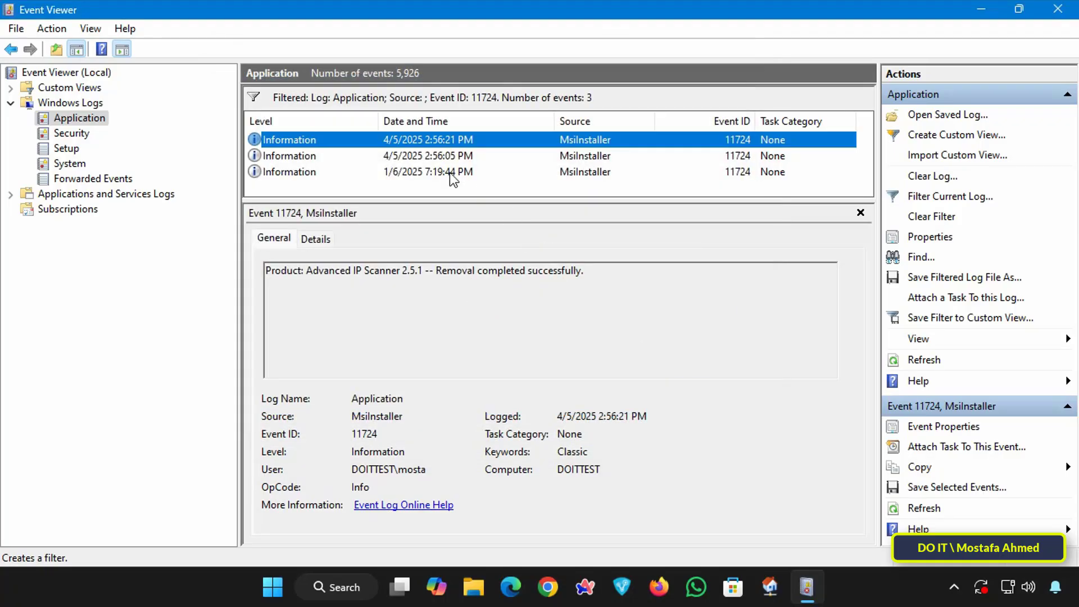
click(428, 156)
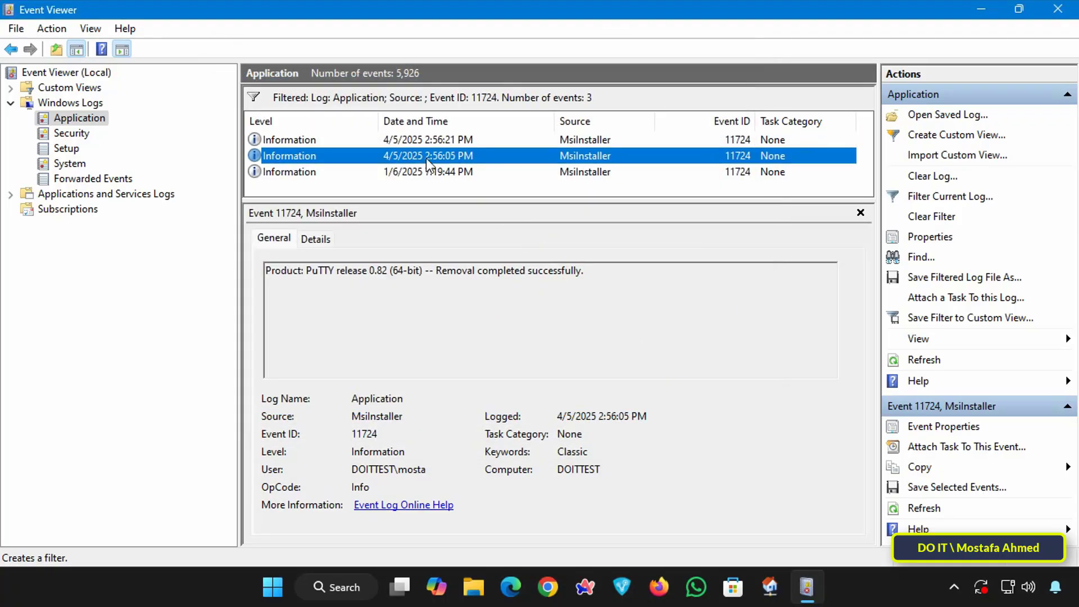
double_click(426, 158)
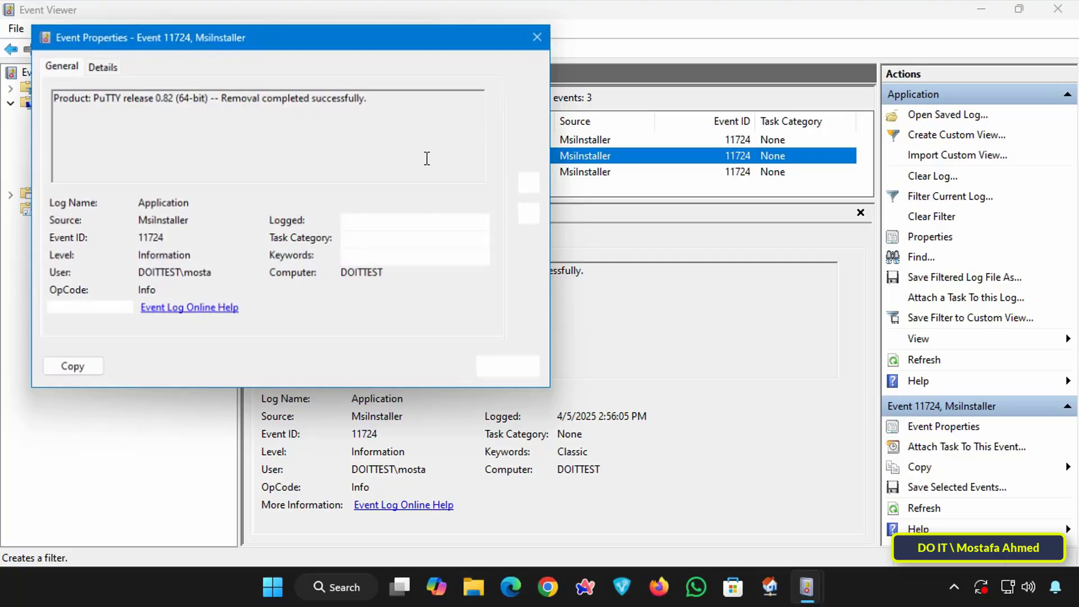
drag(363, 42, 614, 59)
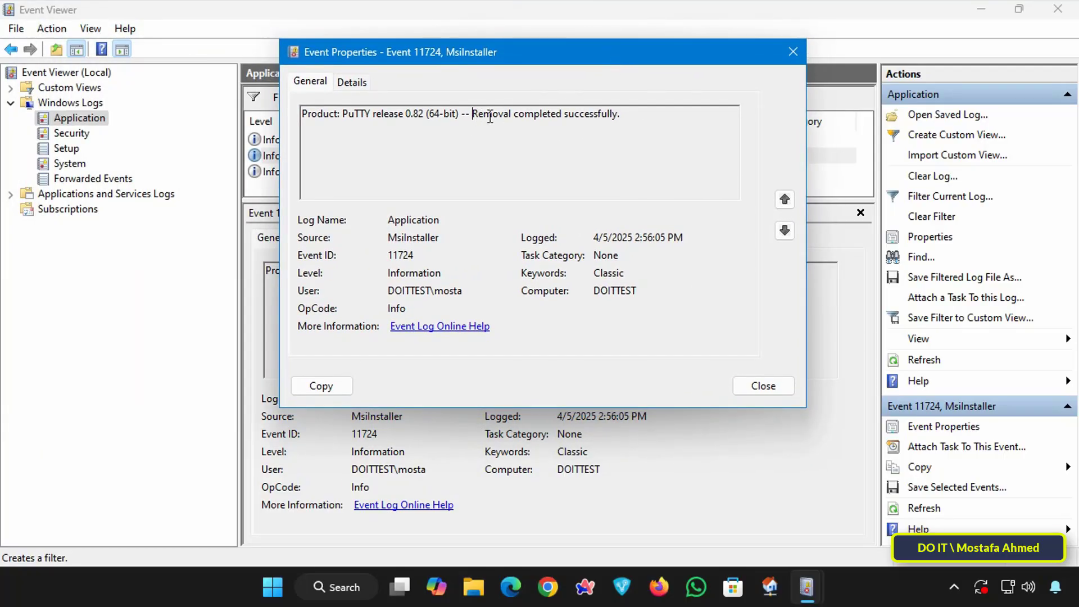
drag(490, 117, 624, 116)
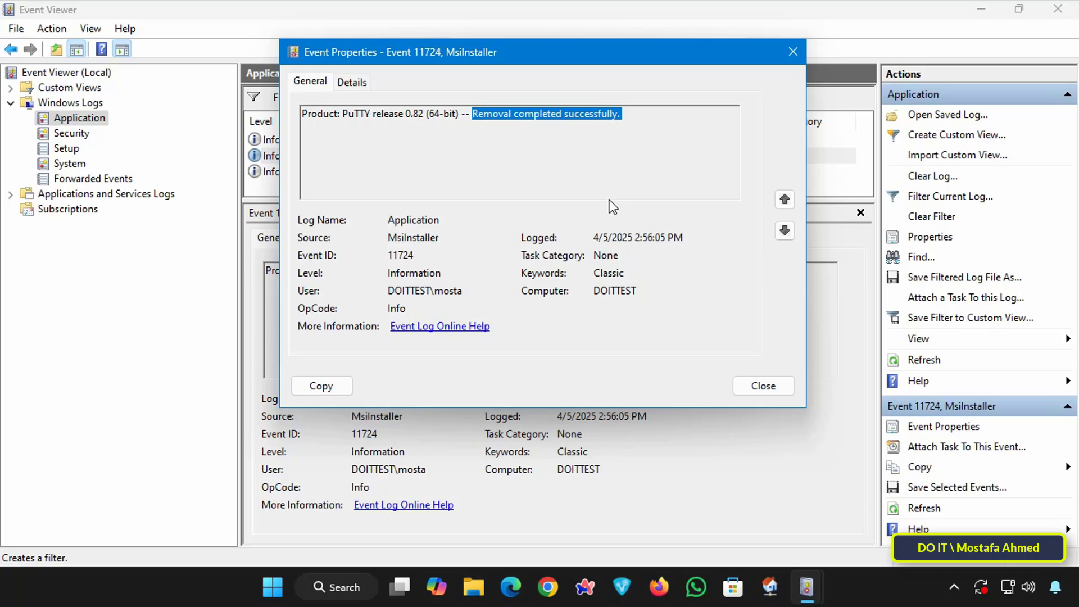
click(796, 52)
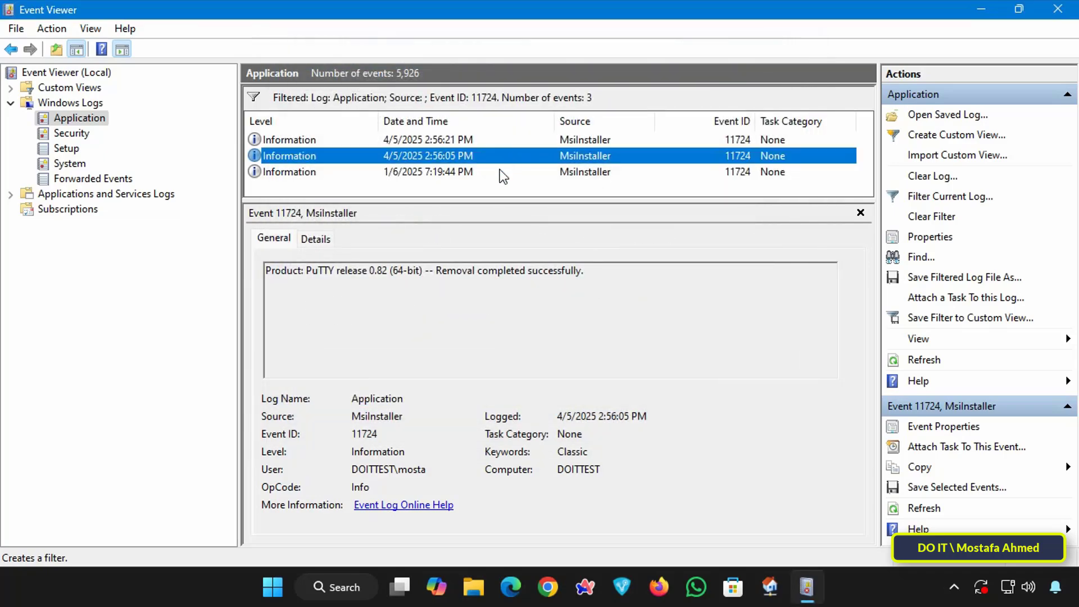
- Open and close the Radmin Server 3.4 removal event's properties
click(492, 175)
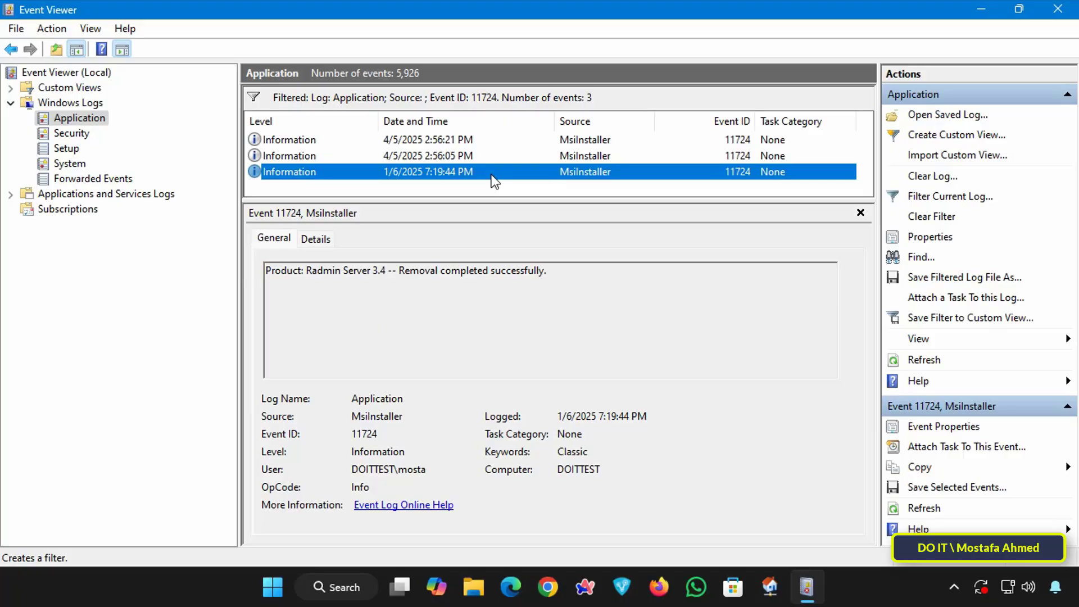
double_click(492, 174)
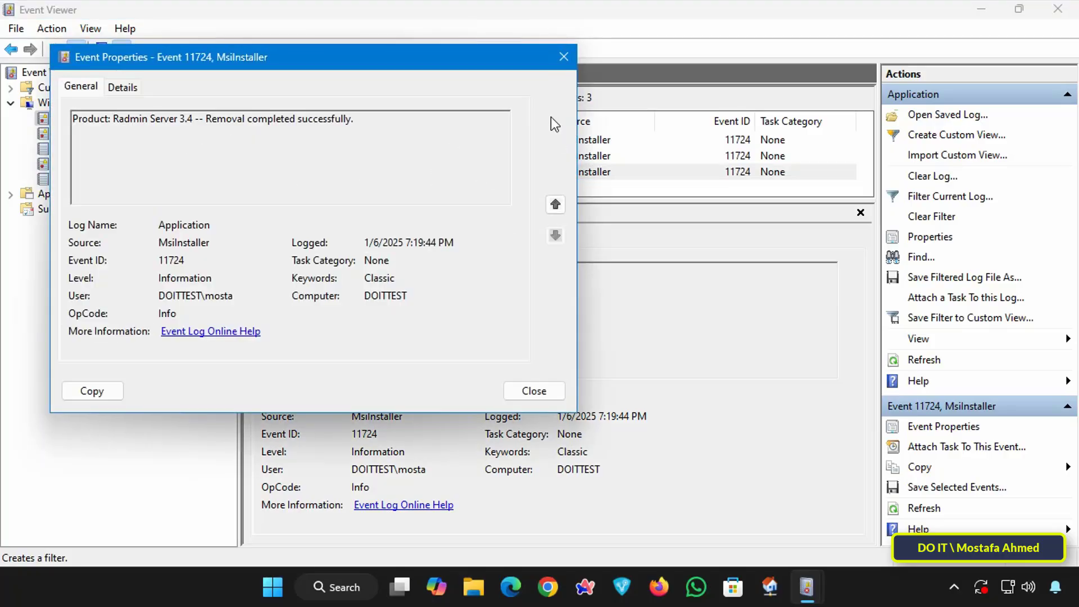
click(563, 56)
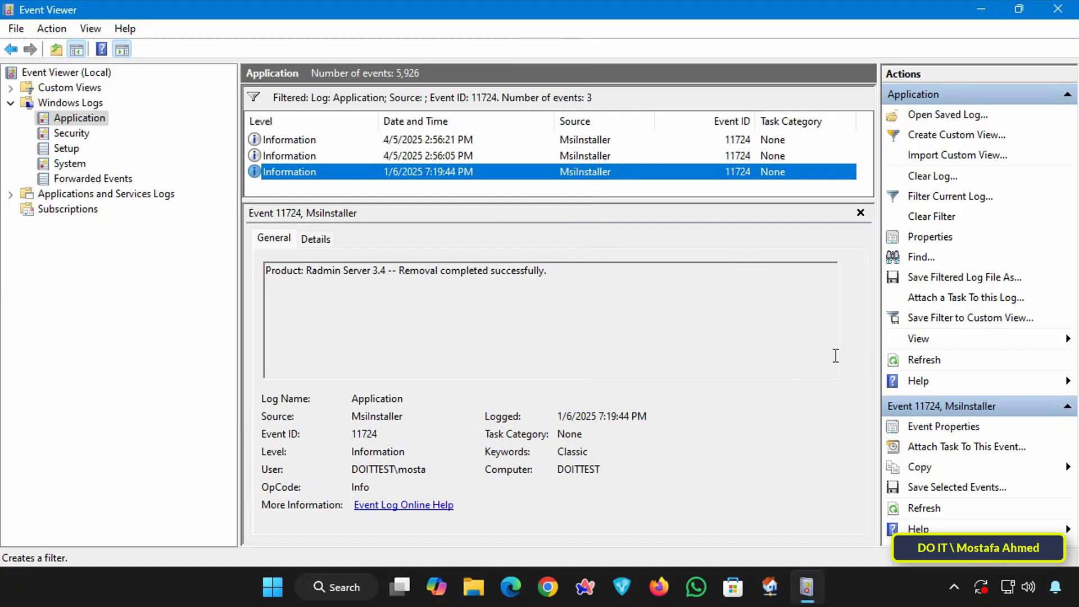